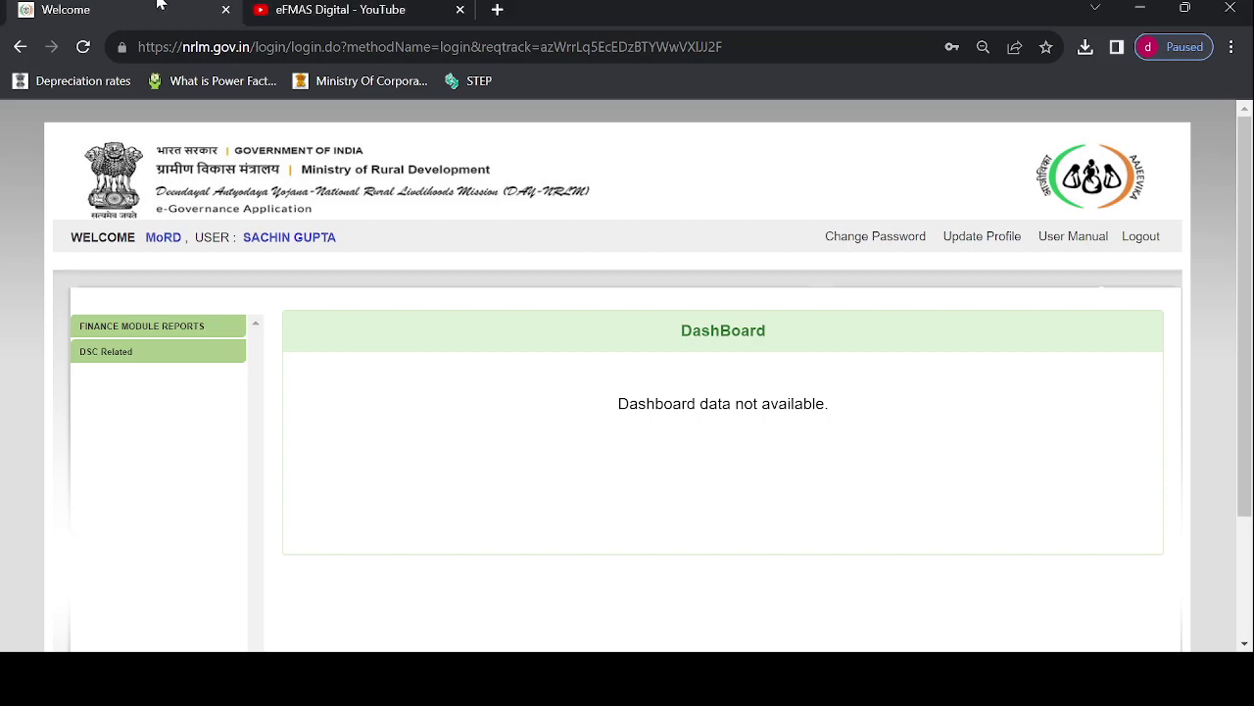
# Step: Open the Ledger report from the finance module reports and set the state to ASSAM
pyautogui.click(187, 329)
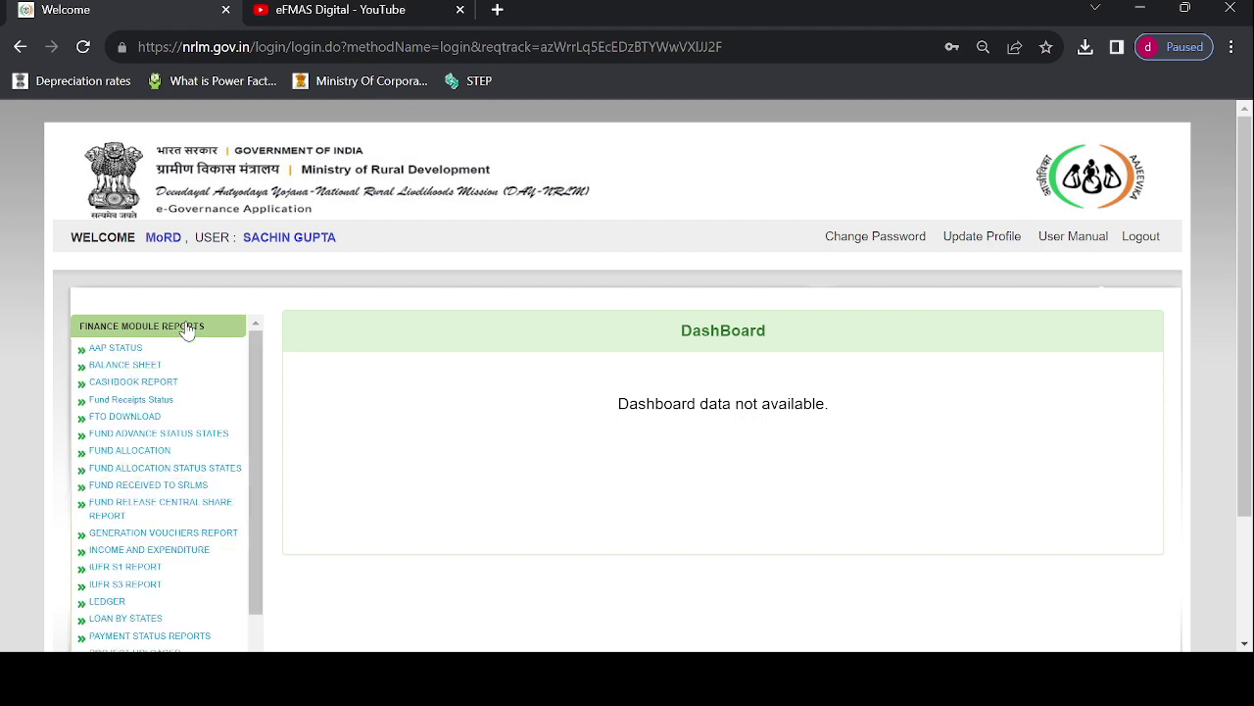
pyautogui.click(170, 605)
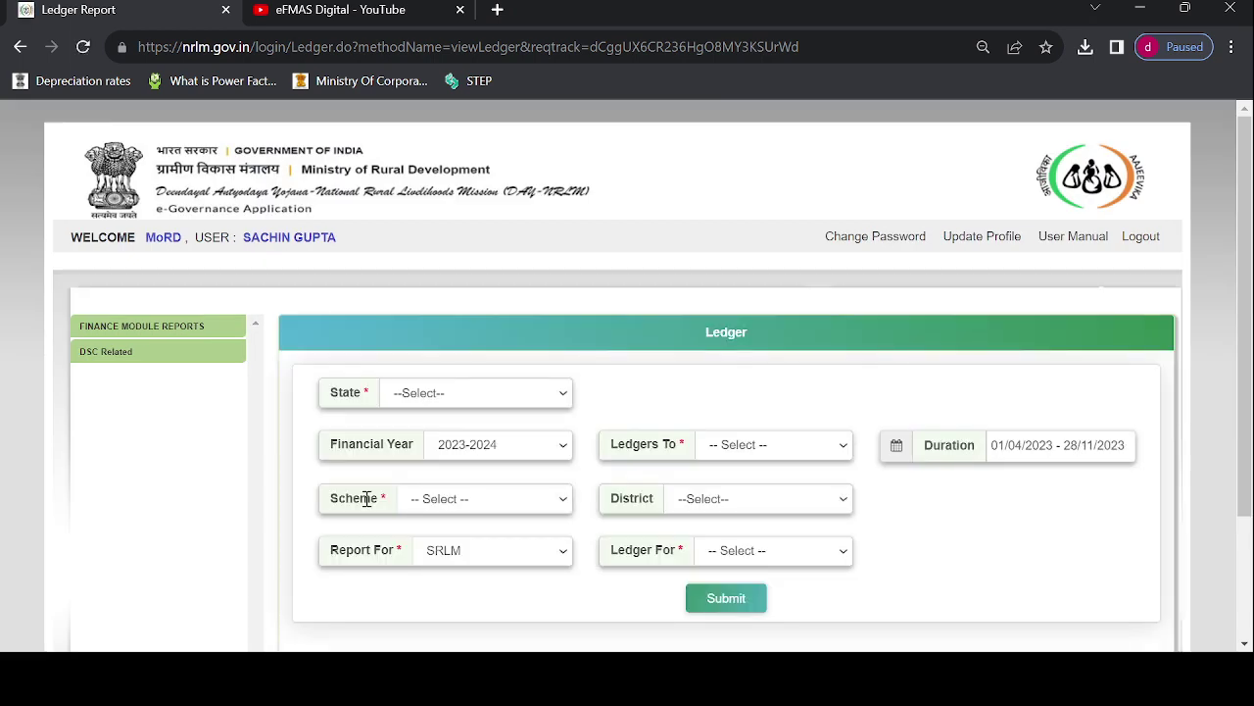
pyautogui.click(471, 401)
pyautogui.press('a')
pyautogui.press('s')
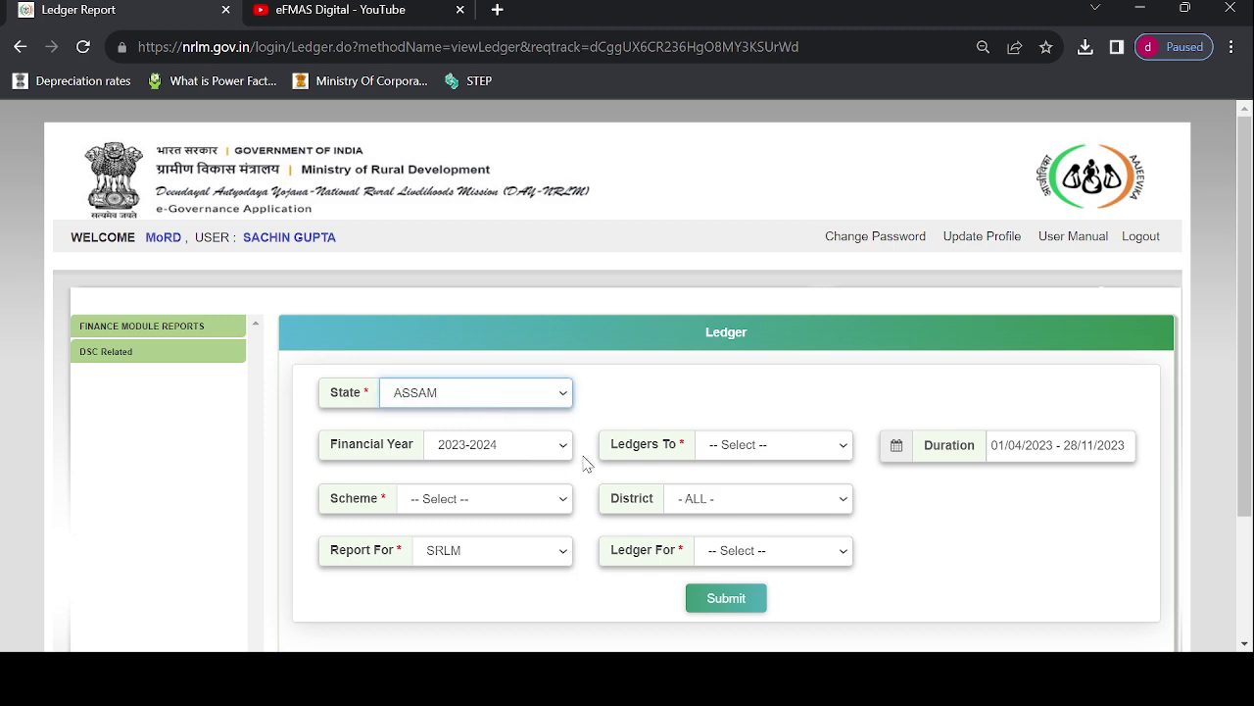
# Step: Set Ledgers To to AAP and the scheme to NRLM for the ledger report
pyautogui.click(745, 453)
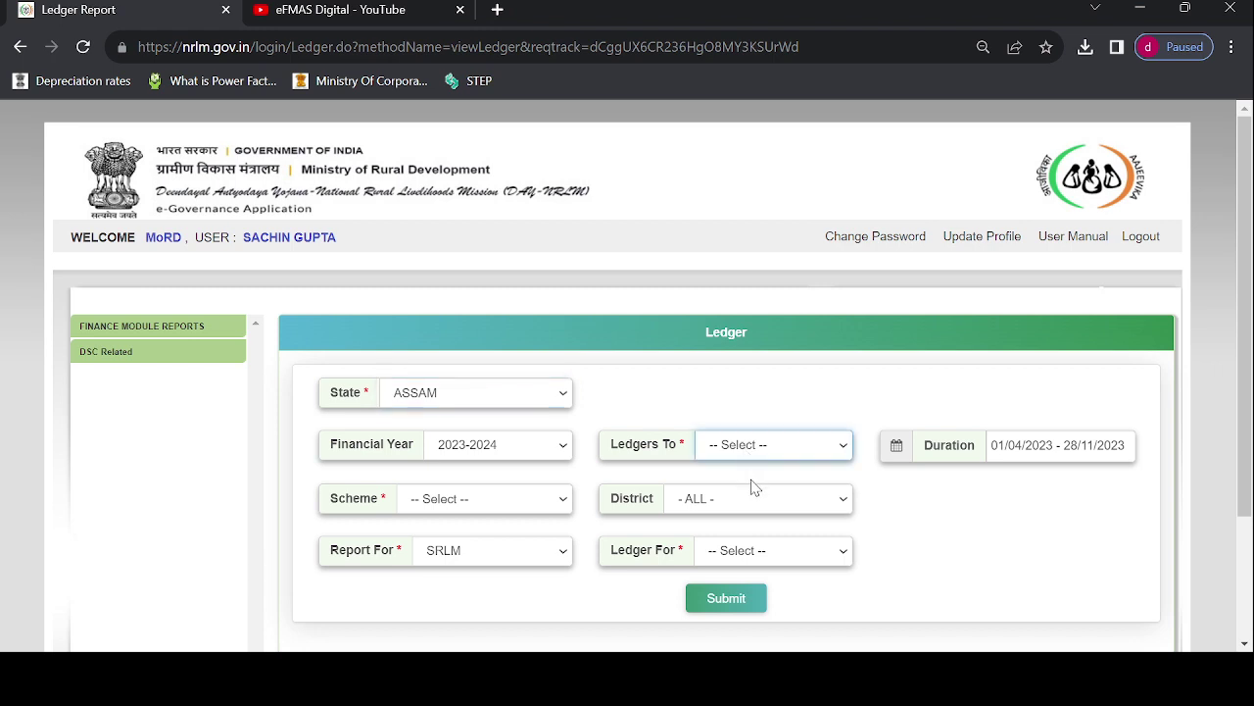
pyautogui.click(755, 487)
pyautogui.click(498, 506)
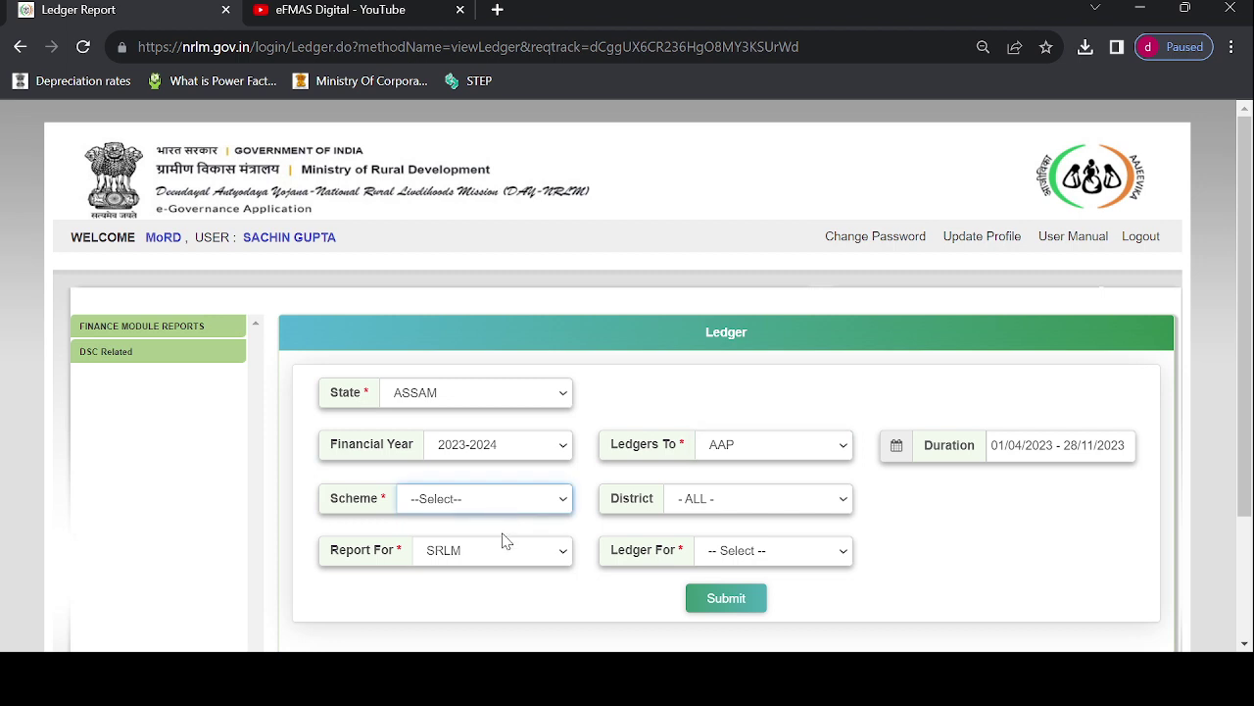
pyautogui.press('Down')
# Step: Keep Report For as SRLM, set Ledger For to Advance with no vendor chosen, and submit the ledger request
pyautogui.click(536, 563)
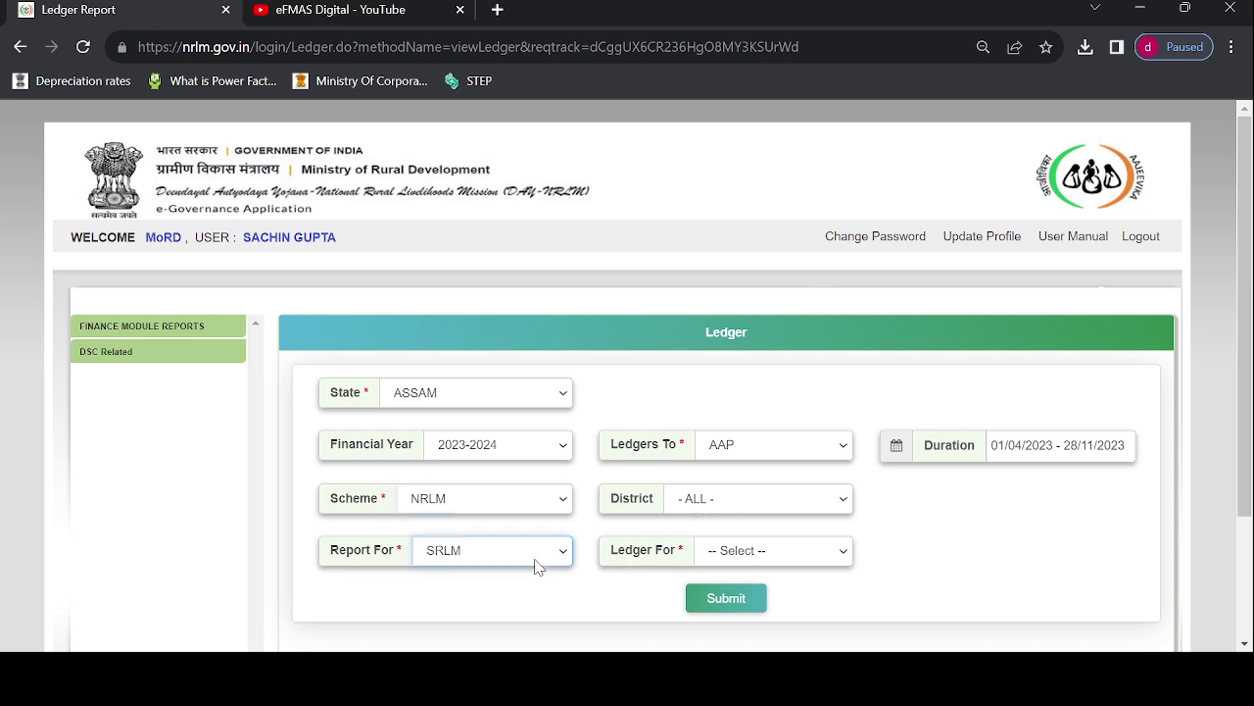
pyautogui.click(729, 566)
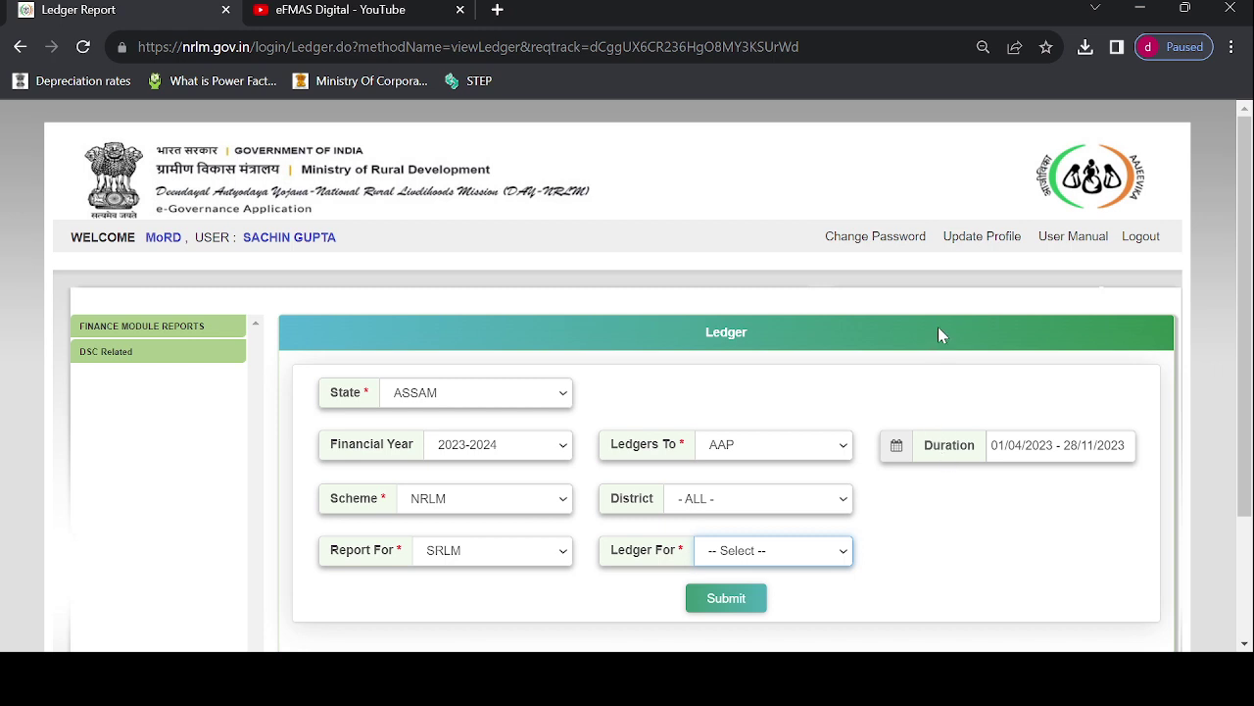
pyautogui.press('Down')
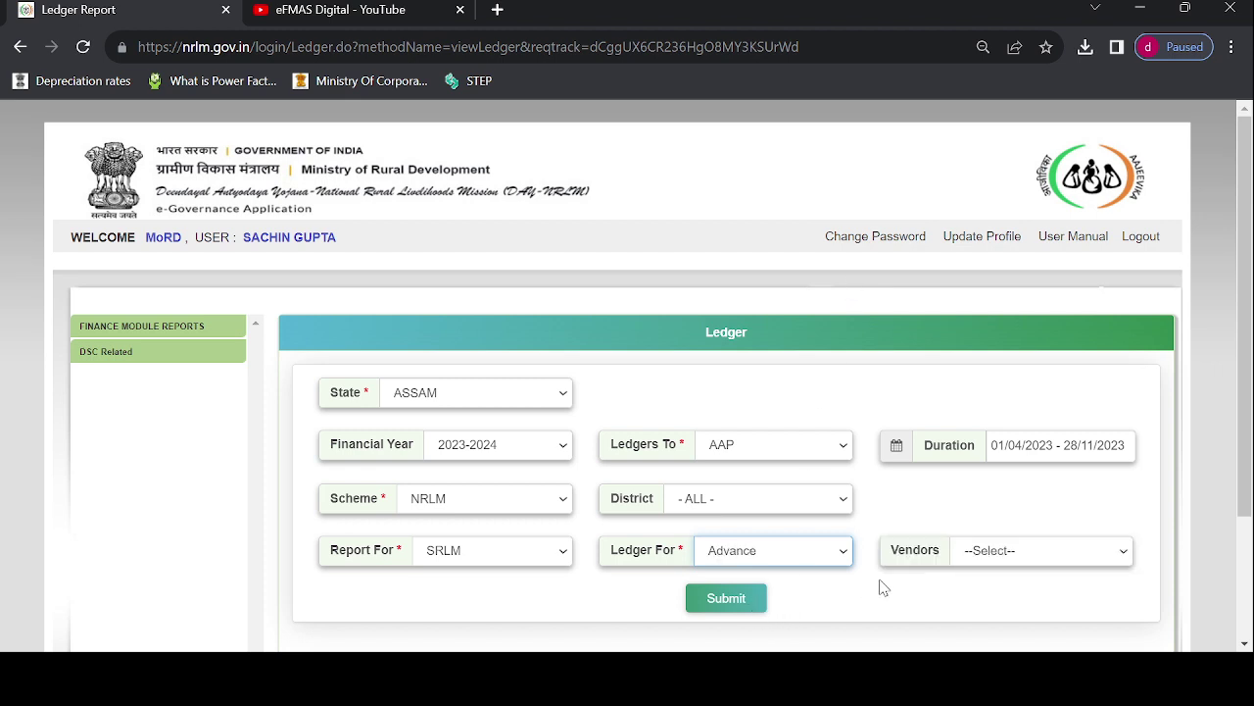
pyautogui.click(990, 563)
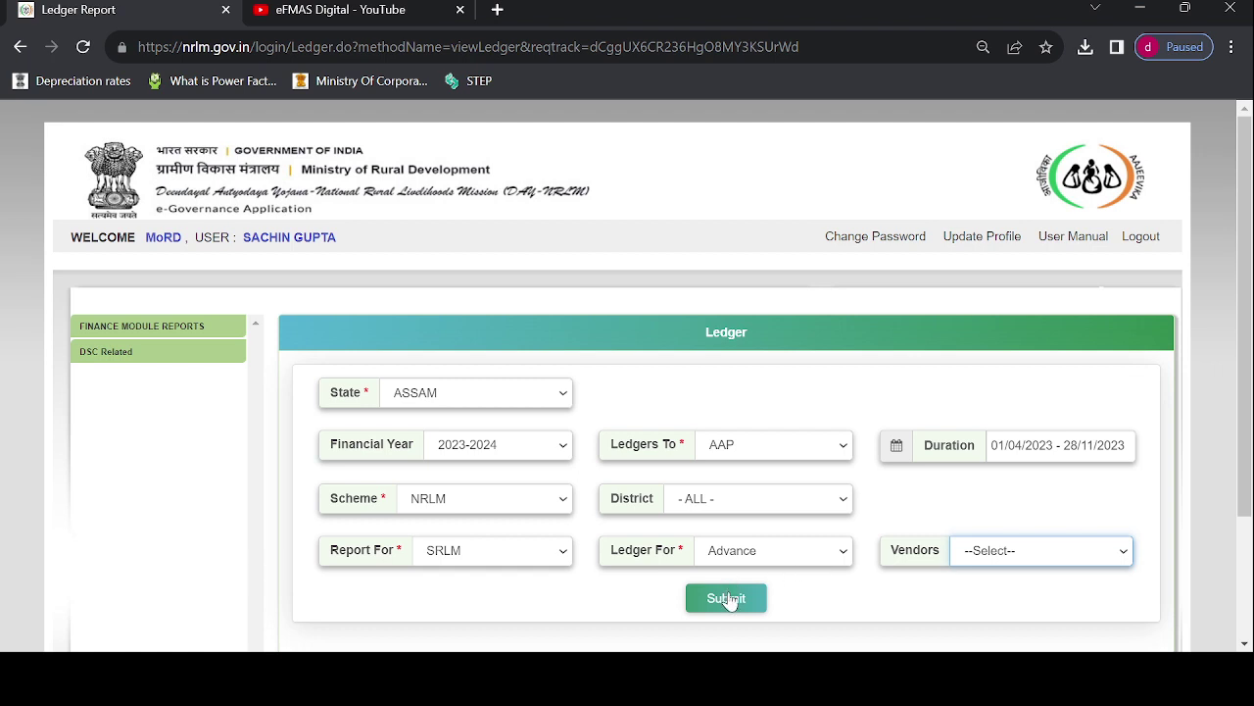
pyautogui.click(793, 593)
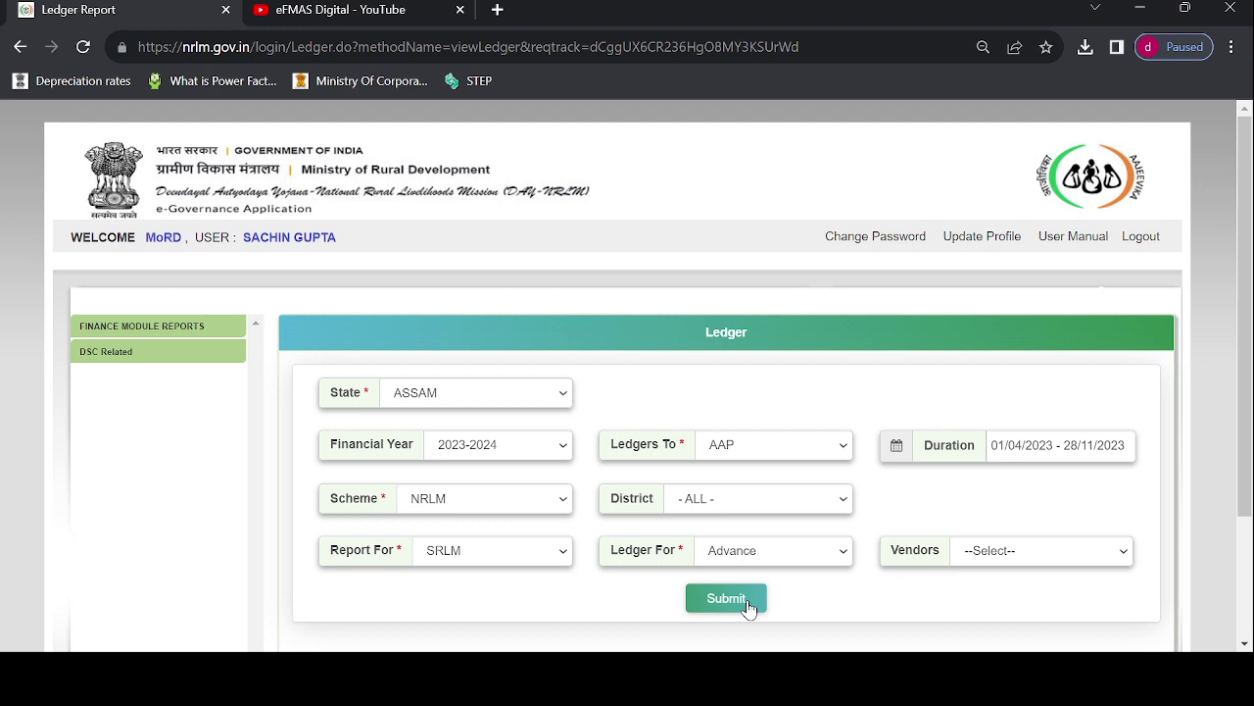
pyautogui.click(742, 607)
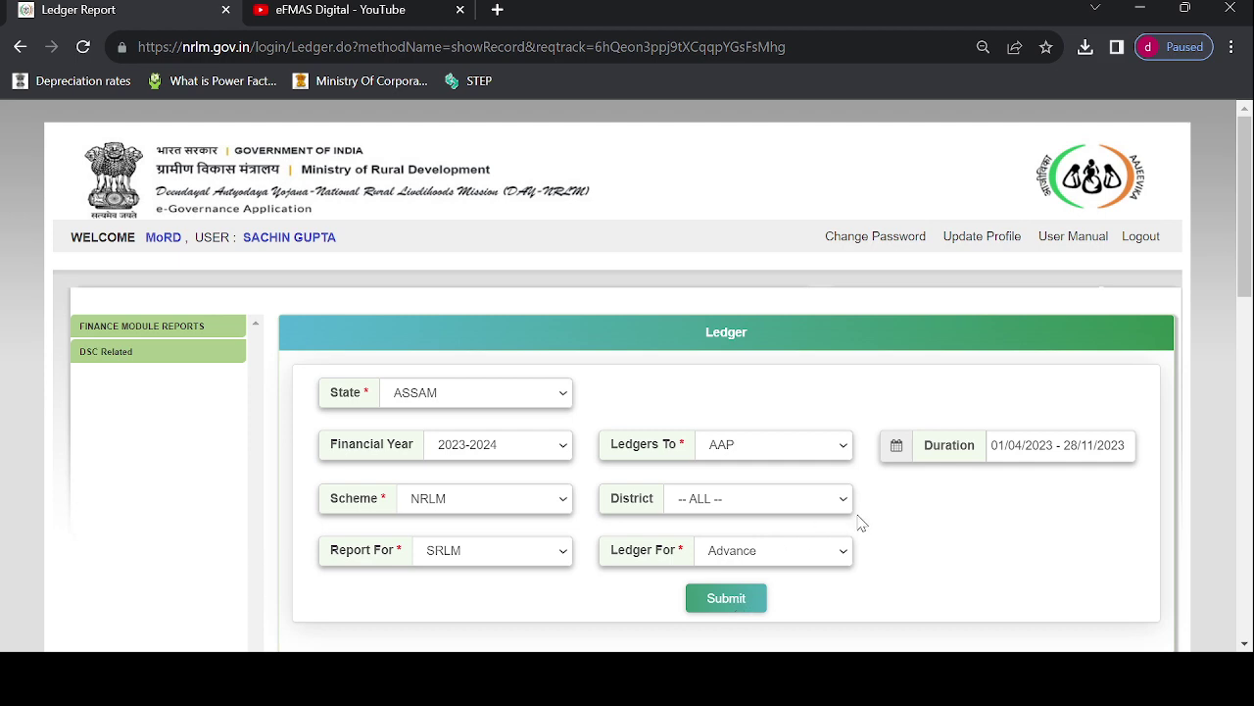
# Step: Set the ledger report table to show 50 entries per page
pyautogui.scroll(-4, 905, 520)
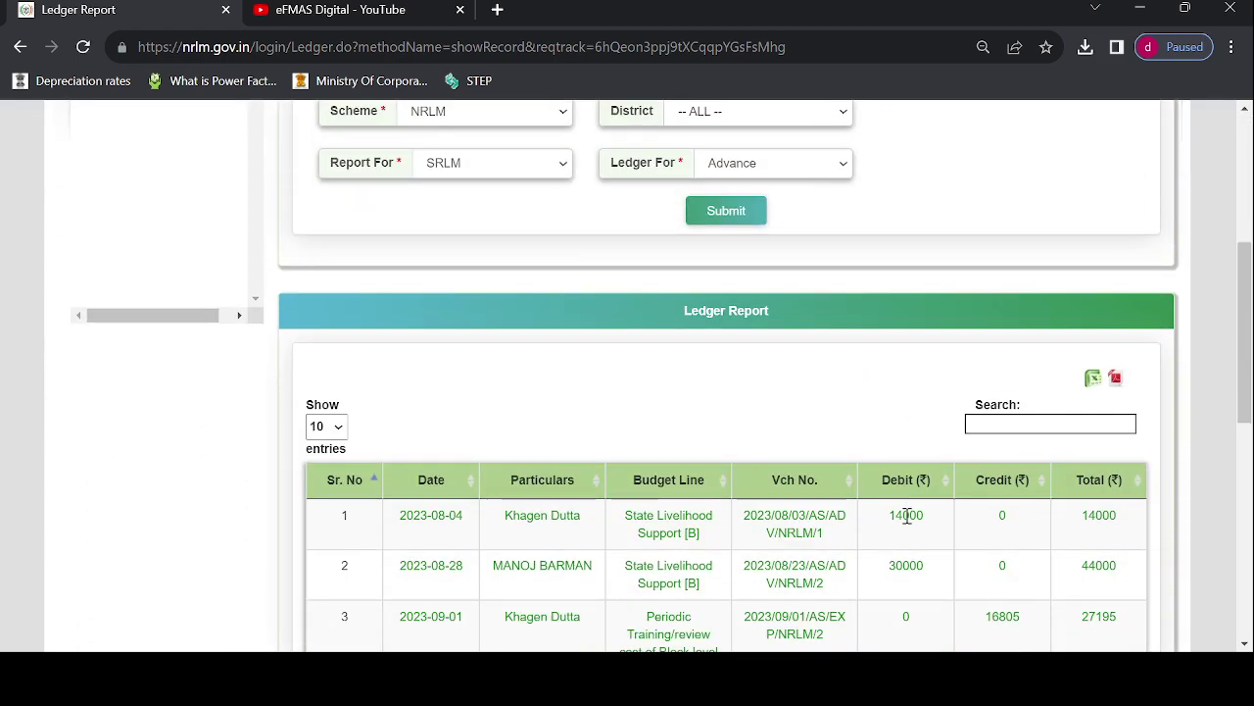
pyautogui.scroll(-5, 907, 516)
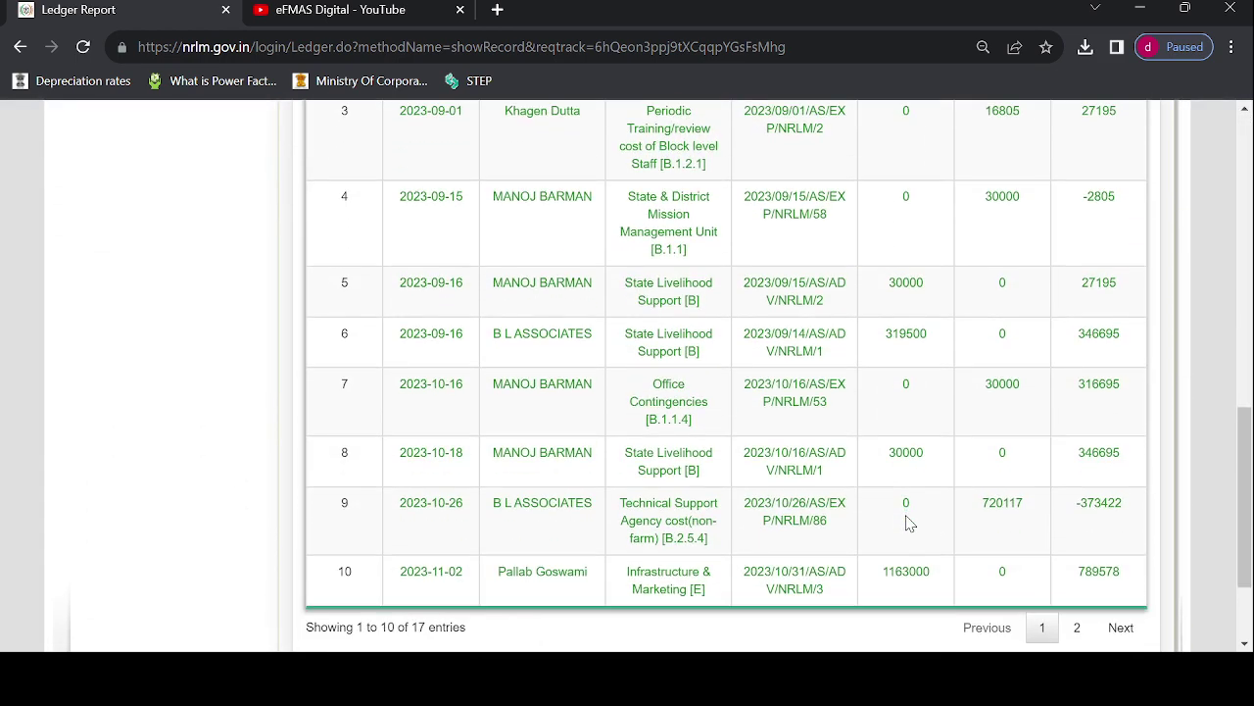
pyautogui.scroll(-1, 907, 521)
pyautogui.scroll(2, 907, 521)
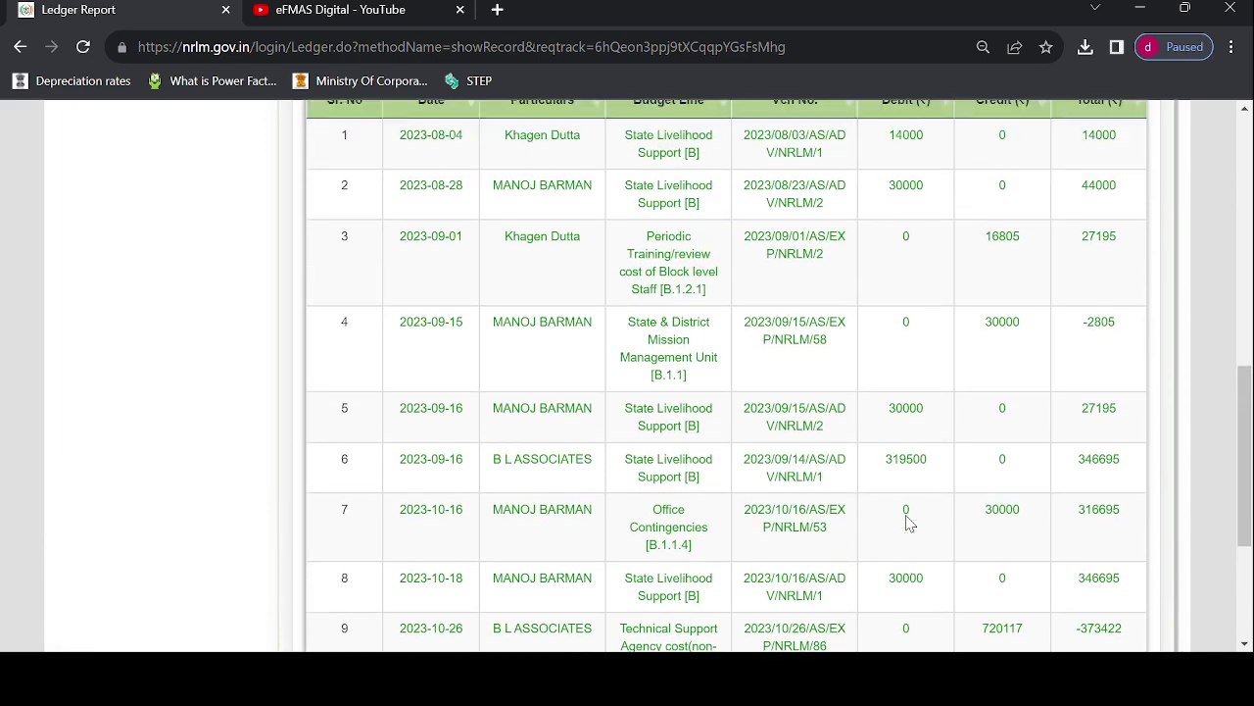
pyautogui.scroll(2, 907, 521)
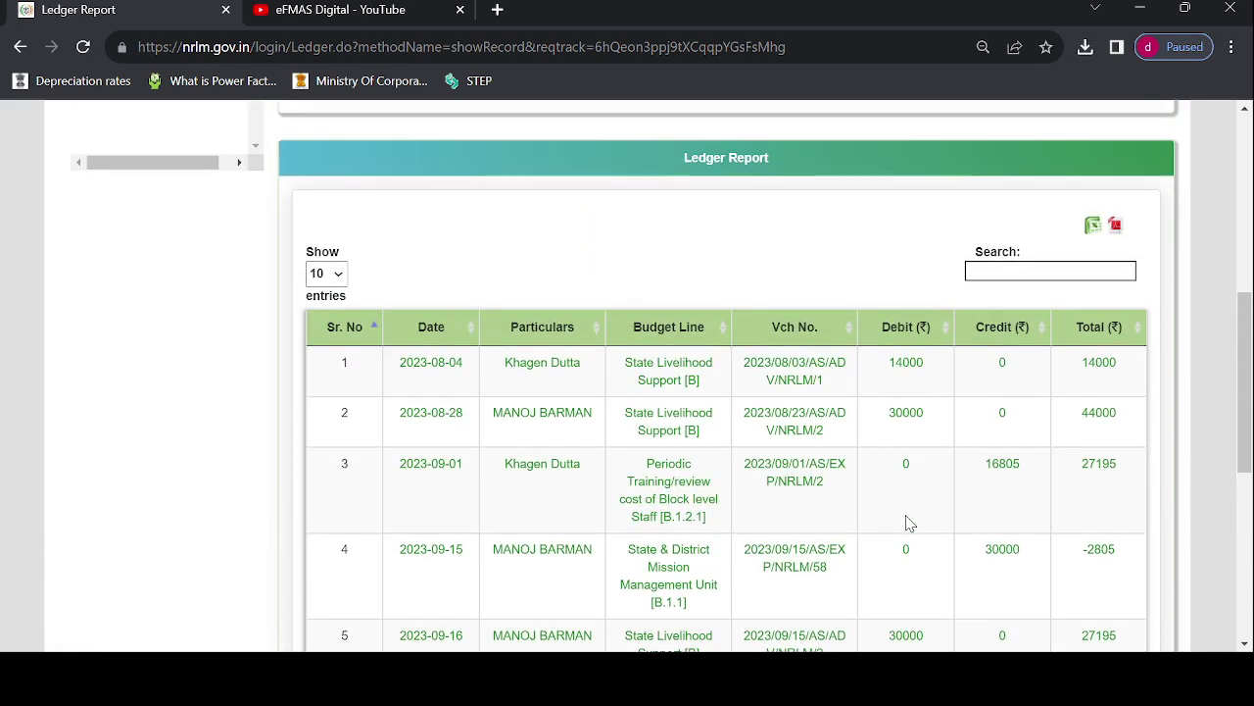
pyautogui.click(327, 274)
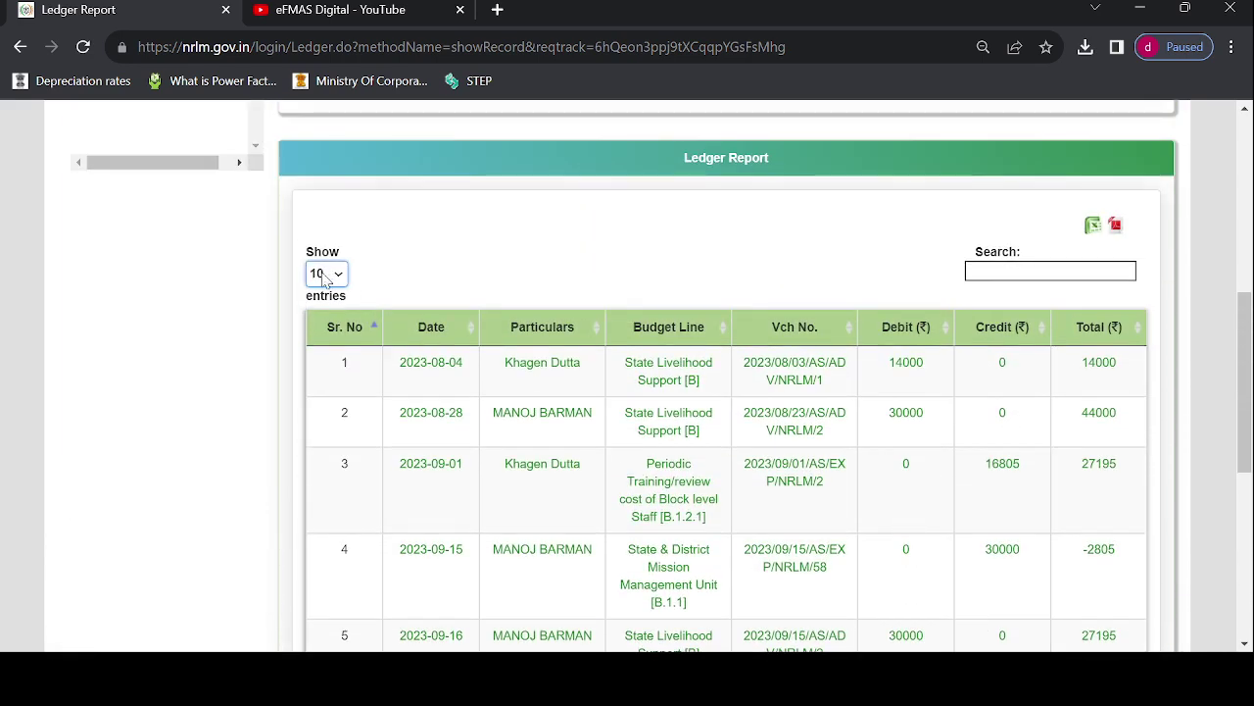
pyautogui.click(332, 331)
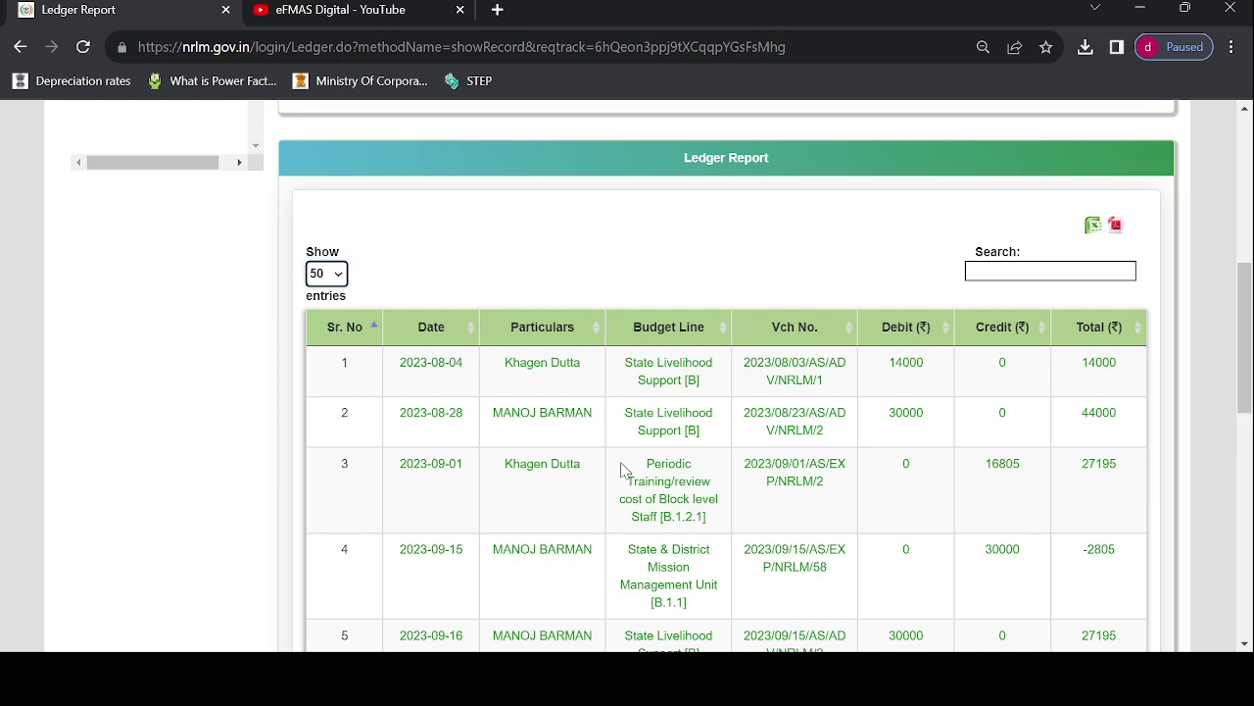
# Step: Examine the advance ledger's debit, credit and running total entries down to the closing balance rows
pyautogui.scroll(-3, 620, 470)
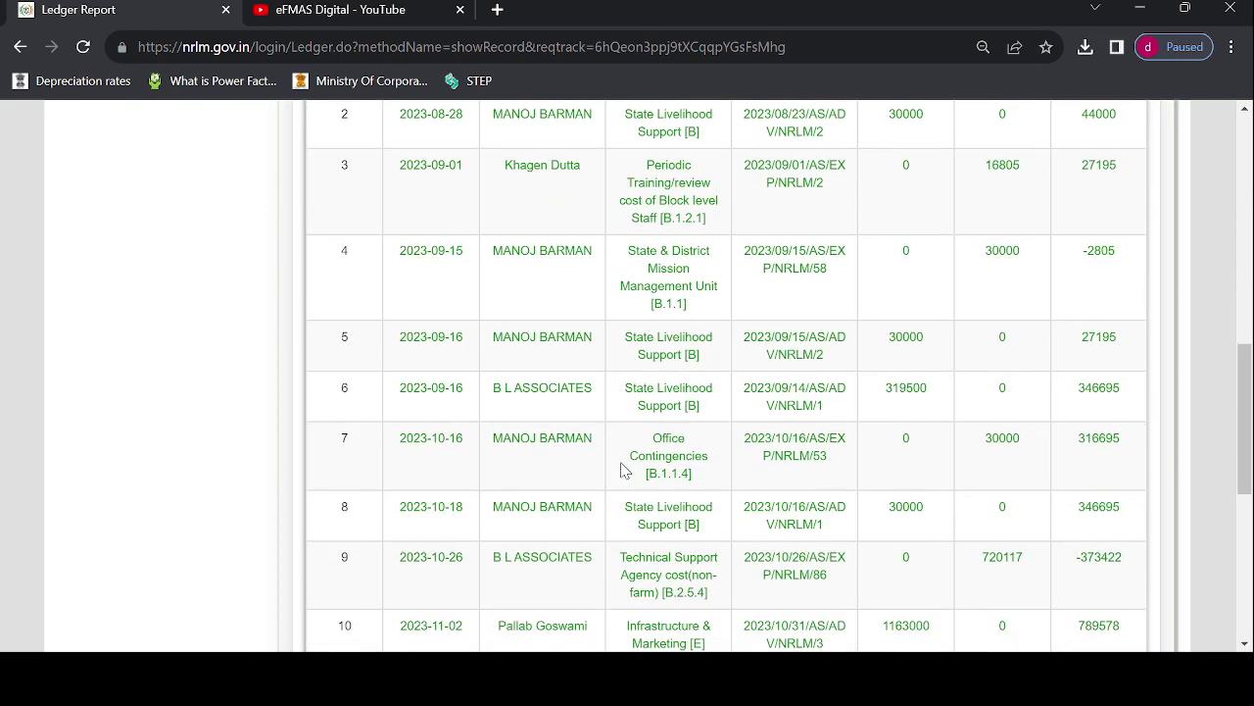
pyautogui.scroll(-3, 620, 470)
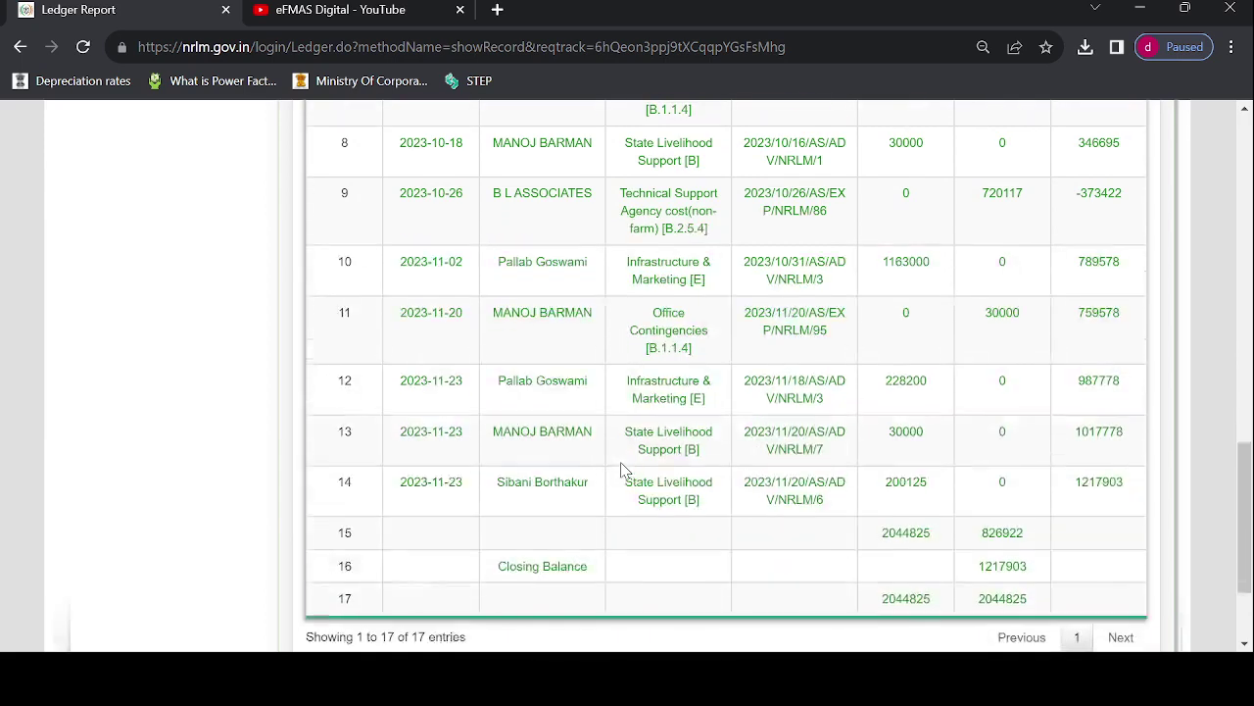
pyautogui.scroll(-1, 620, 469)
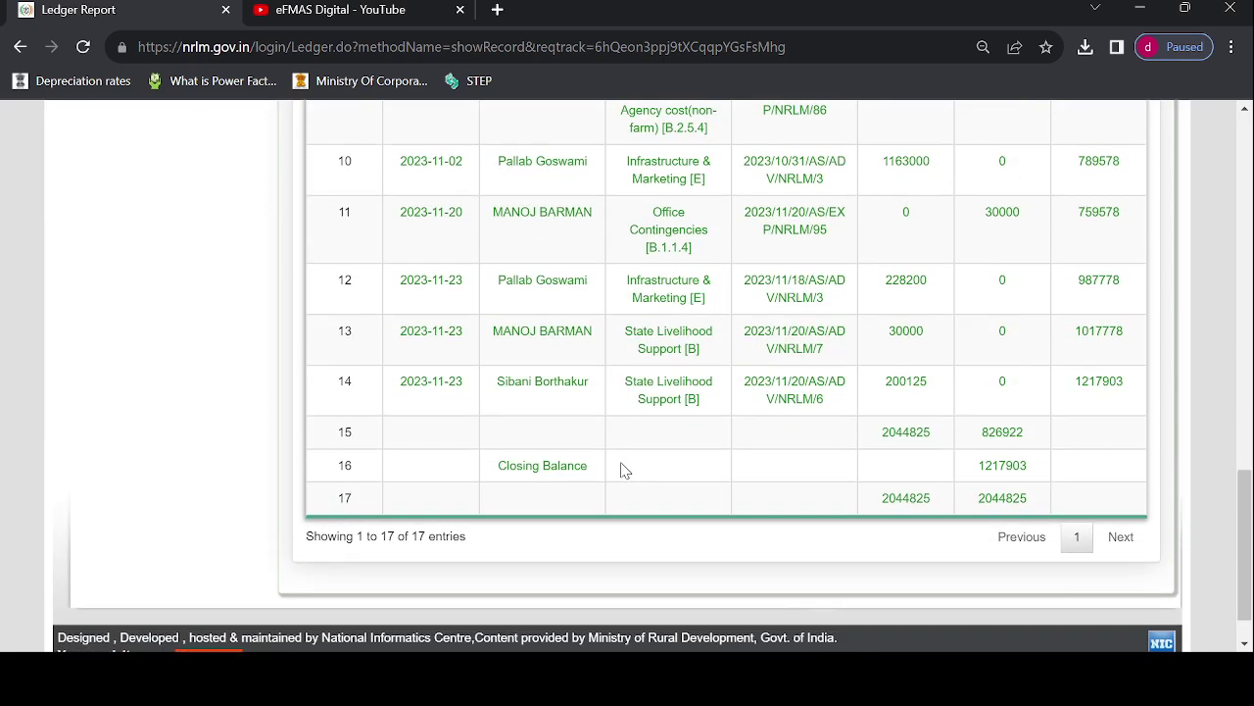
pyautogui.scroll(2, 620, 469)
pyautogui.scroll(3, 621, 470)
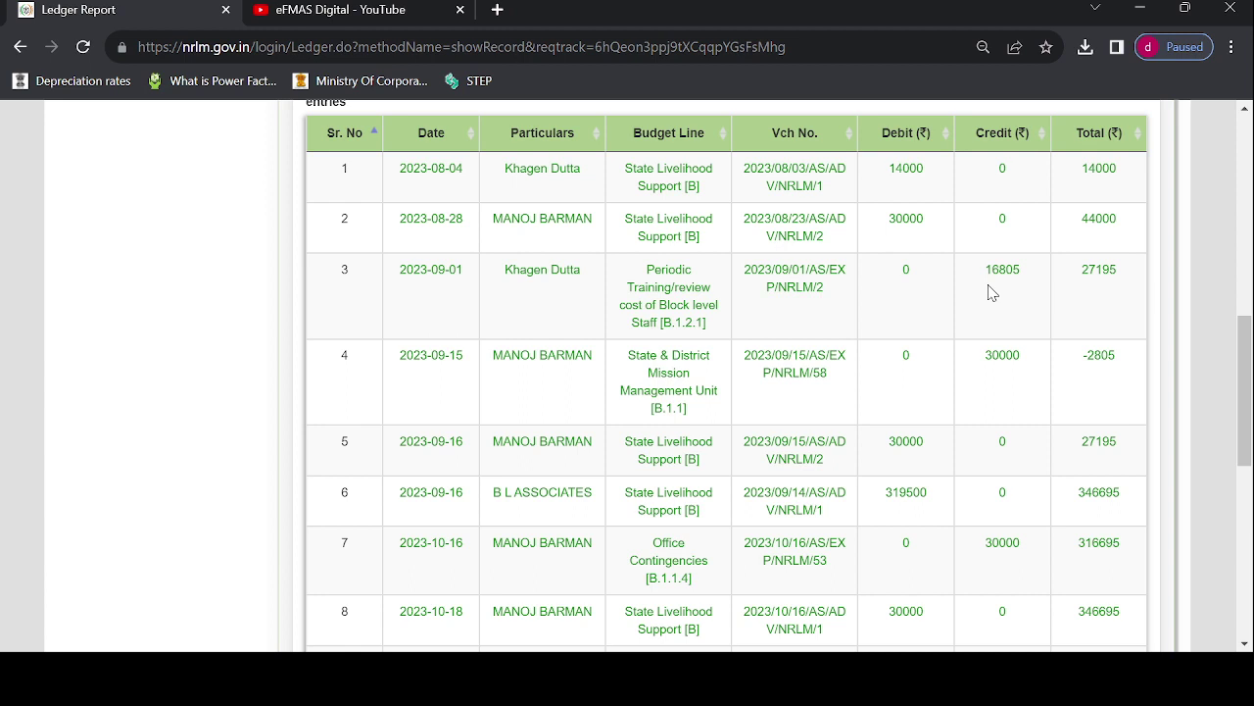
pyautogui.scroll(-3, 992, 292)
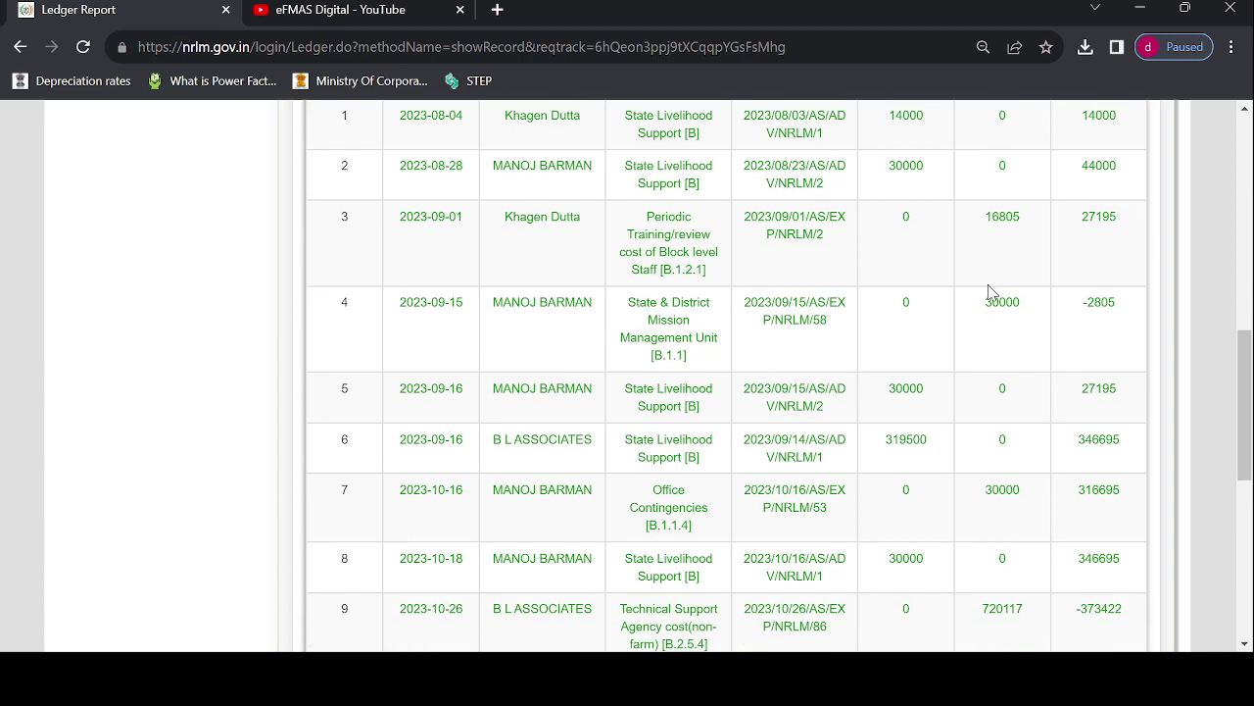
pyautogui.scroll(-4, 992, 292)
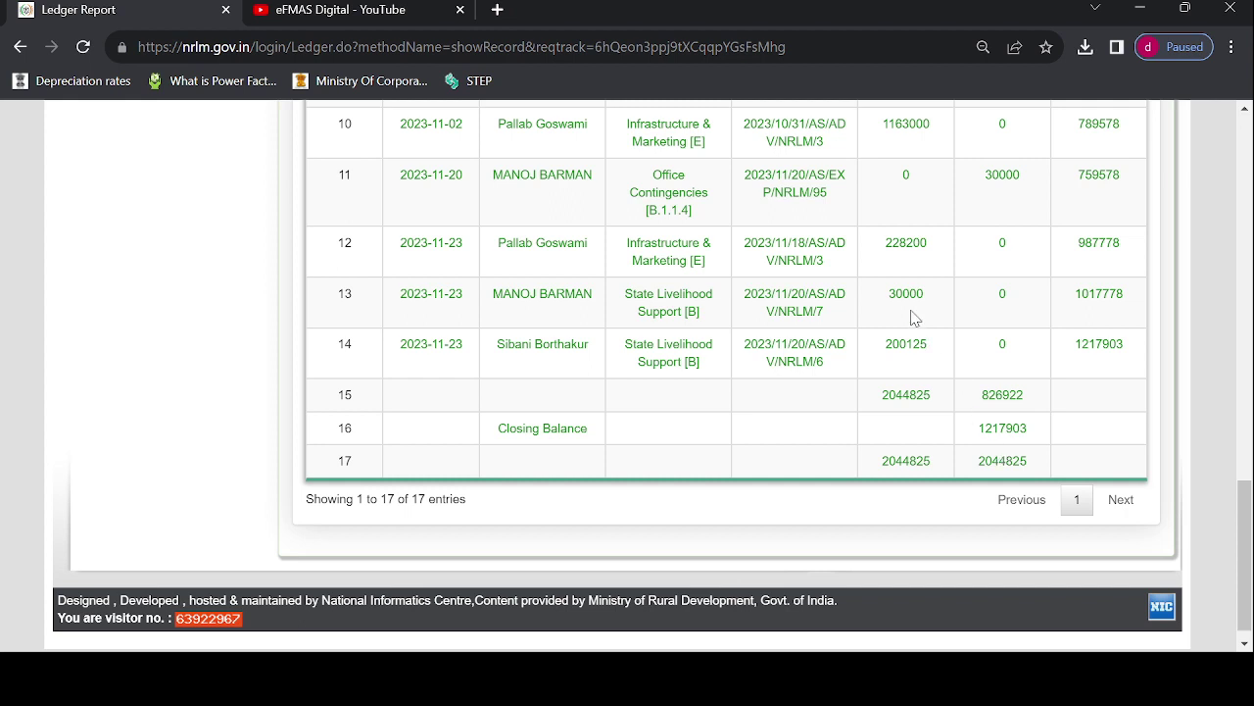
# Step: Export the ledger report to Excel
pyautogui.scroll(2, 910, 316)
pyautogui.scroll(5, 911, 317)
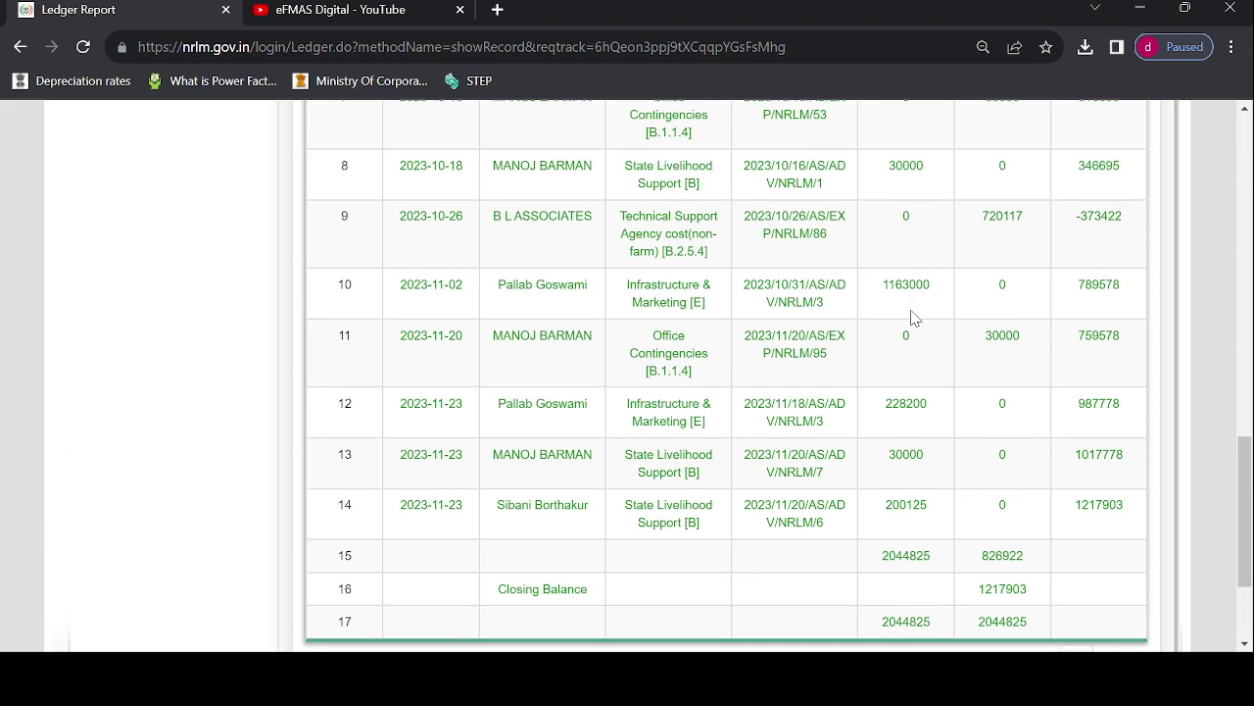
pyautogui.scroll(2, 910, 317)
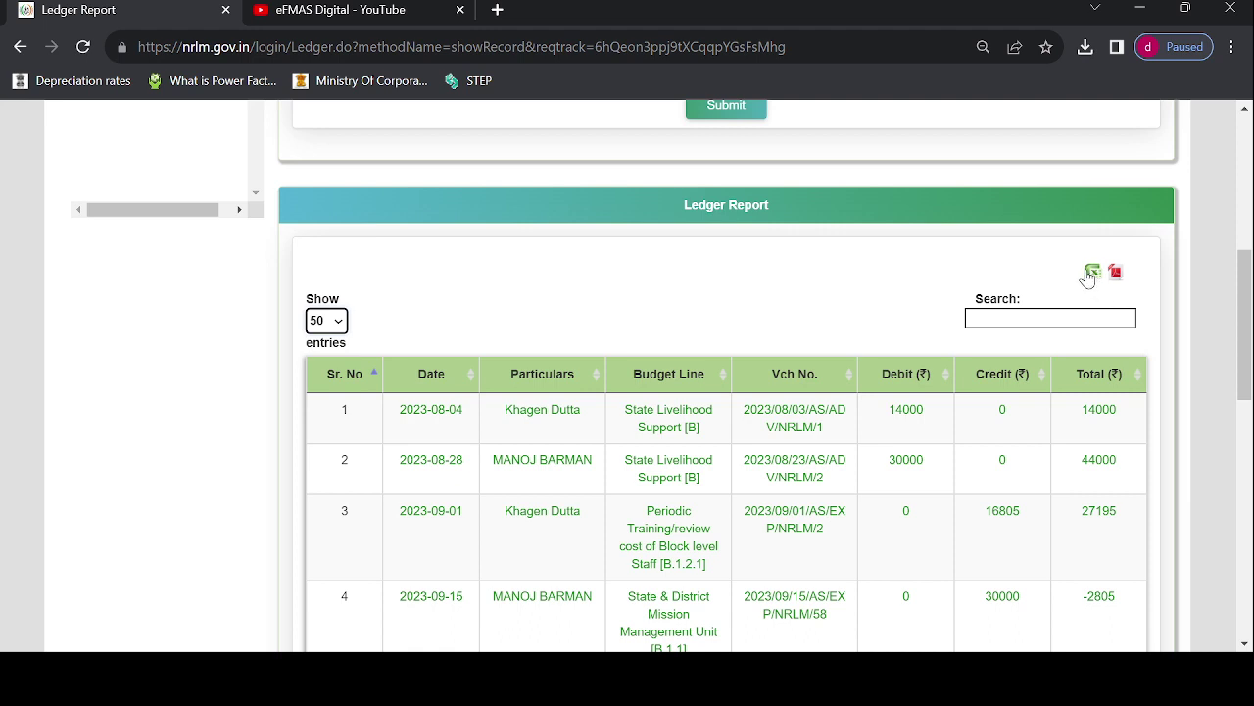
pyautogui.click(1091, 274)
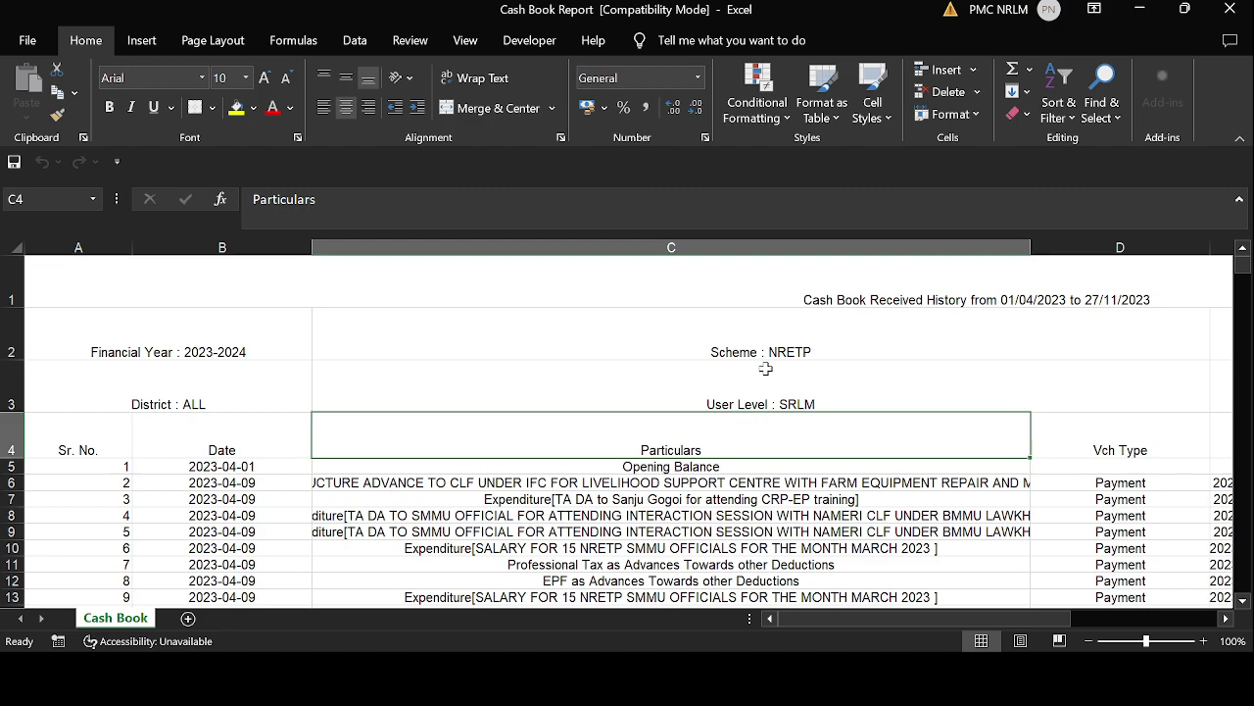
# Step: In the Cash Book Report workbook in Excel, examine the exported rows and the particulars, voucher, debit and credit columns
pyautogui.press('Down')
pyautogui.press('Down')
pyautogui.press('Down')
pyautogui.press('Down')
pyautogui.press('Down')
pyautogui.press('Down')
pyautogui.press('Down')
pyautogui.press('Down')
pyautogui.press('Down')
pyautogui.press('Down')
pyautogui.press('Down')
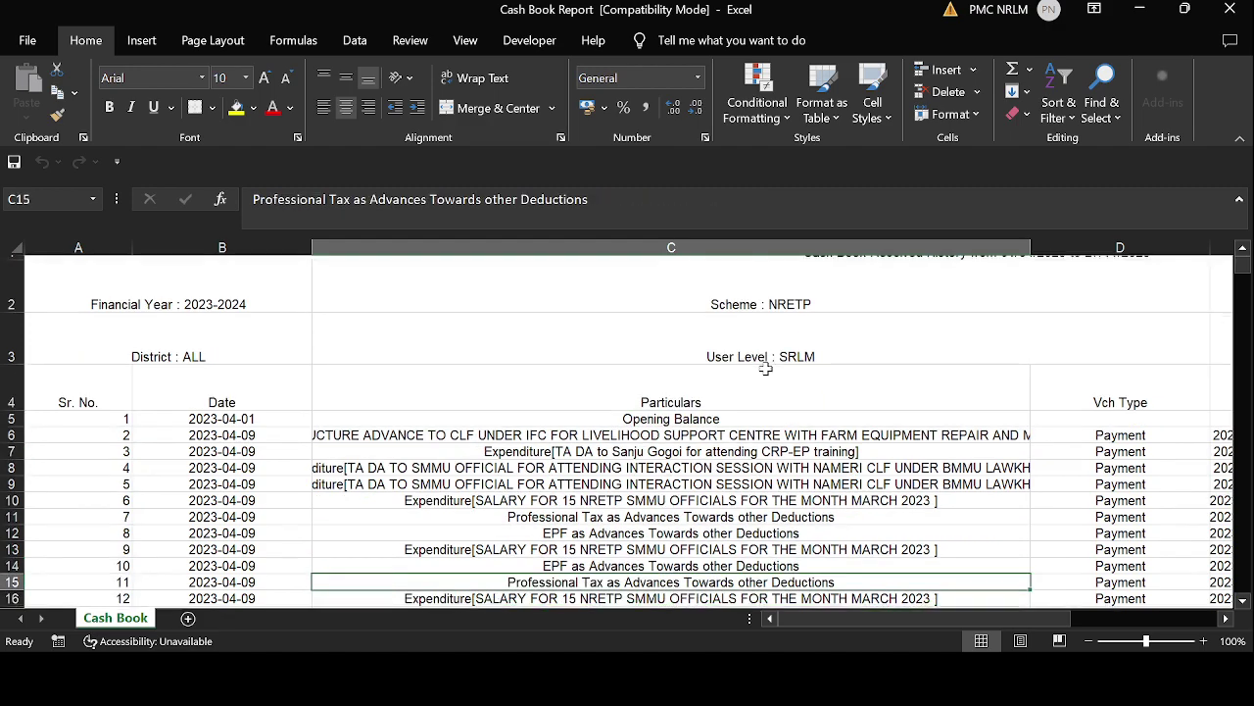
pyautogui.press('Right')
pyautogui.press('Right')
pyautogui.press('Right')
pyautogui.press('Left')
pyautogui.press('Left')
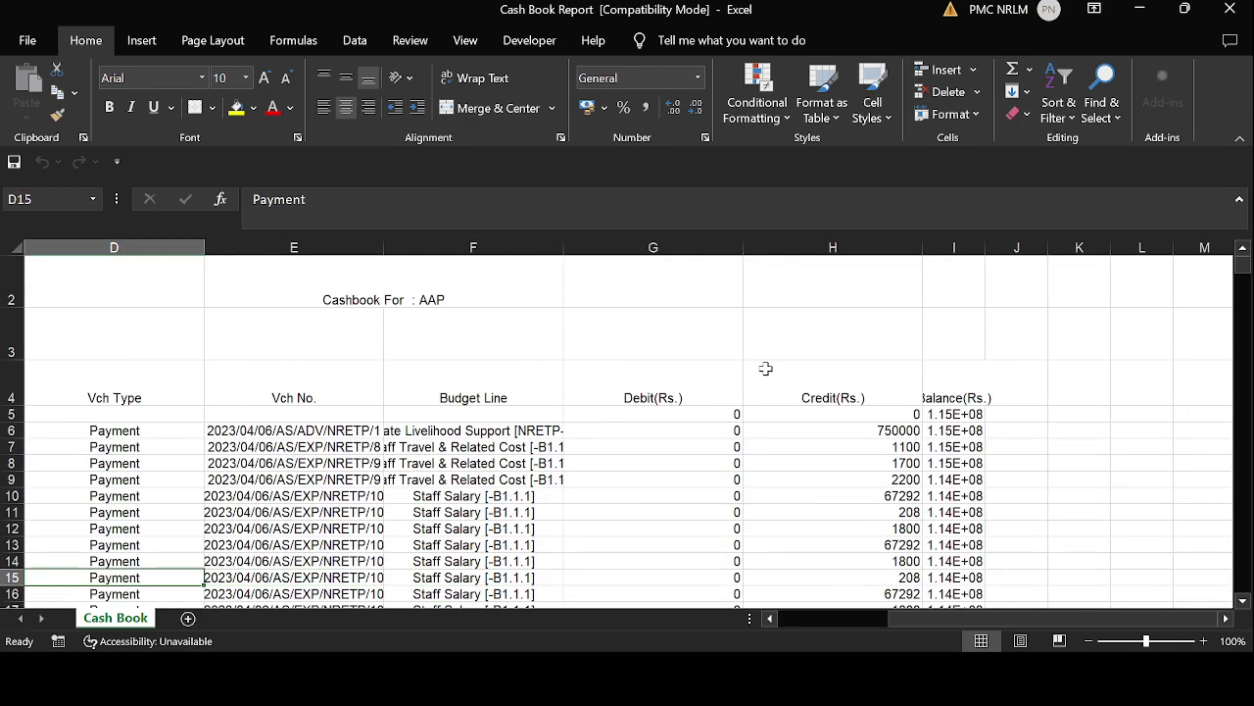
pyautogui.press('Left')
pyautogui.press('Left')
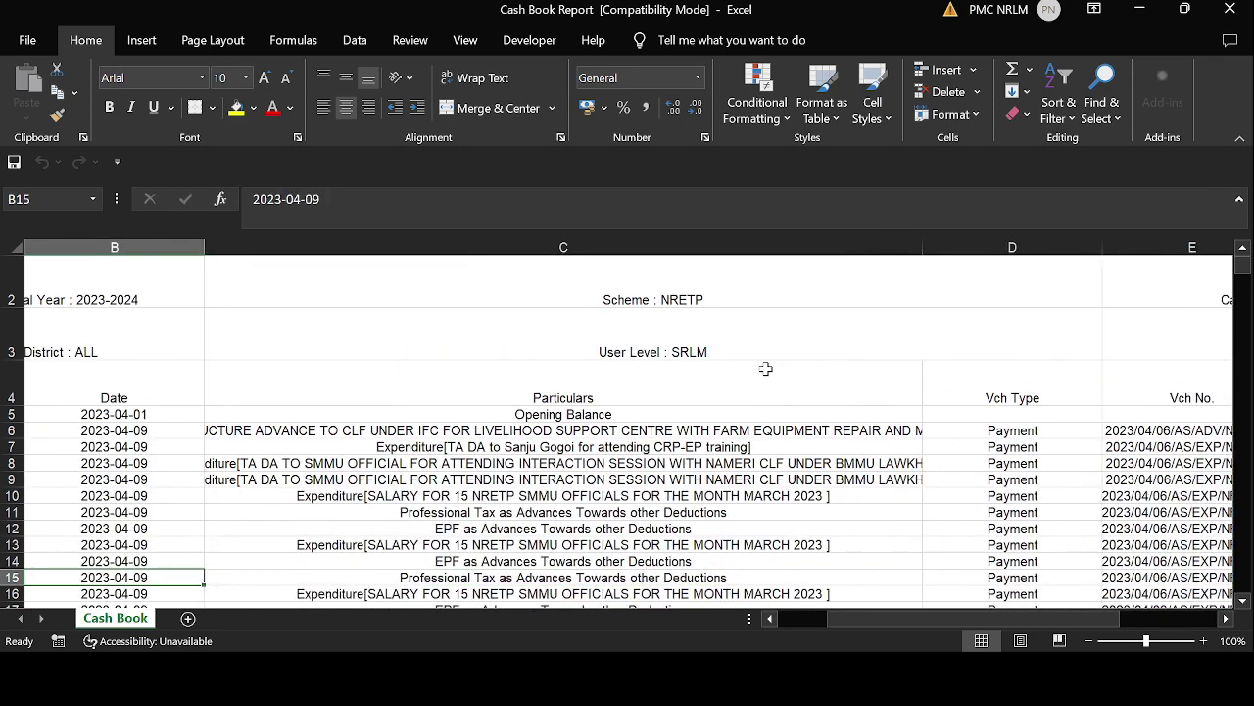
pyautogui.press('Up')
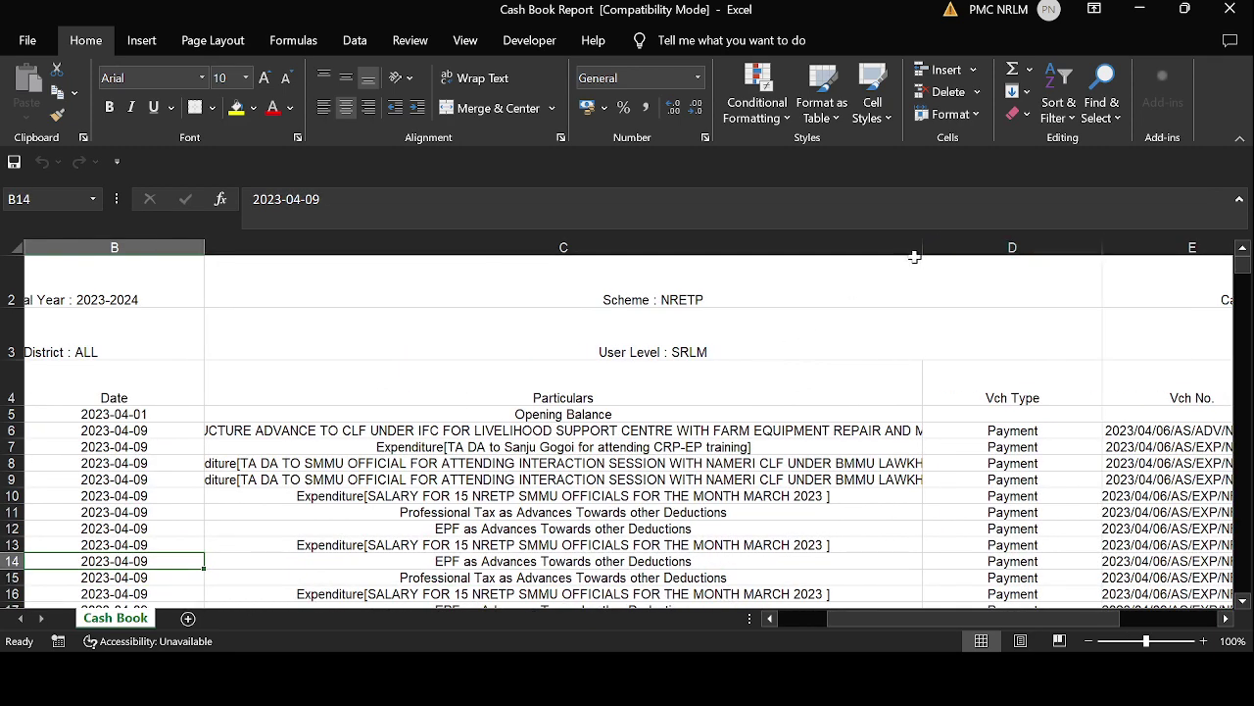
# Step: Narrow the Particulars column of the cash book, review the columns through Credit(Rs.), and switch away from Excel
pyautogui.moveTo(921, 251); pyautogui.dragTo(629, 253)
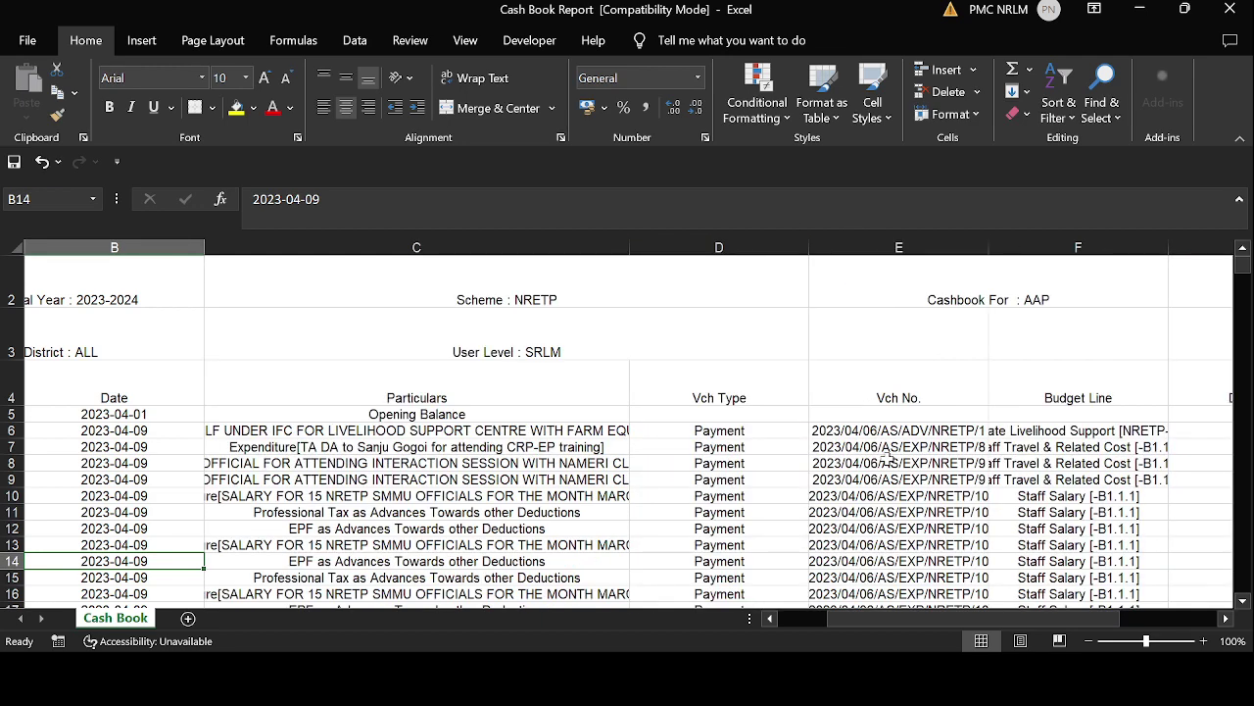
pyautogui.press('Right')
pyautogui.press('Right')
pyautogui.press('Right')
pyautogui.press('Right')
pyautogui.press('Right')
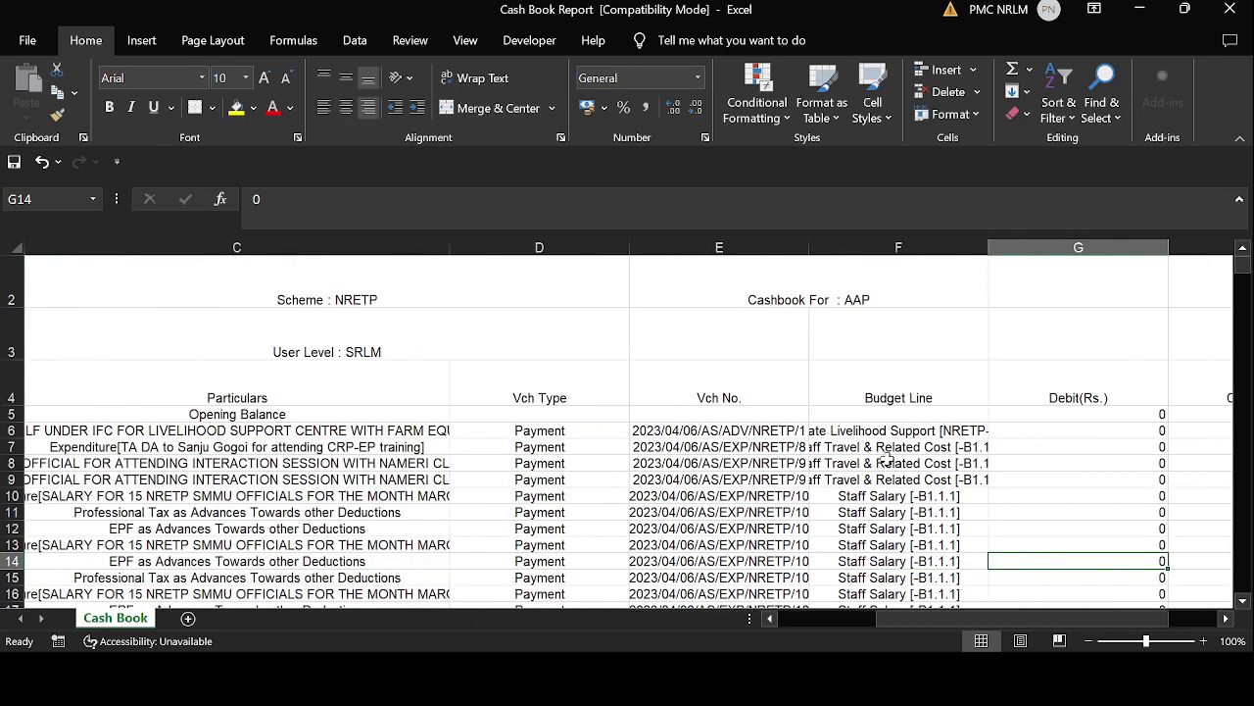
pyautogui.press('Right')
pyautogui.press('Right')
pyautogui.press('Left')
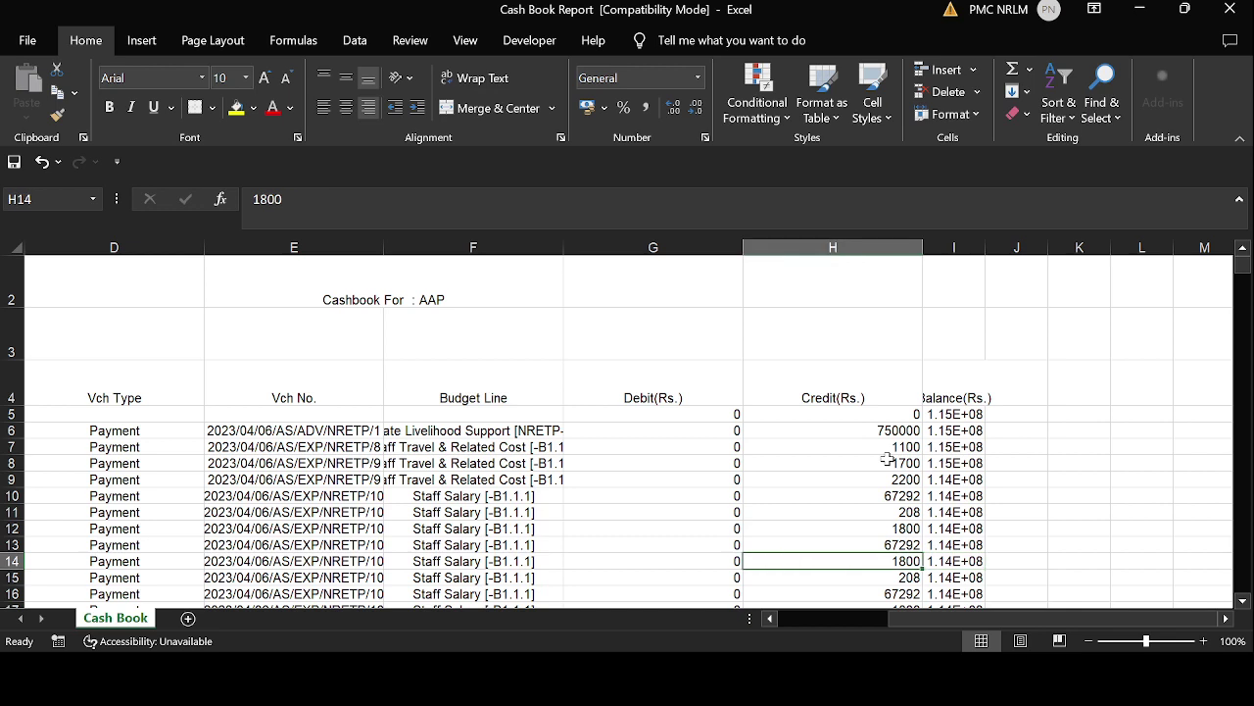
pyautogui.hotkey('alt', 'Tab')
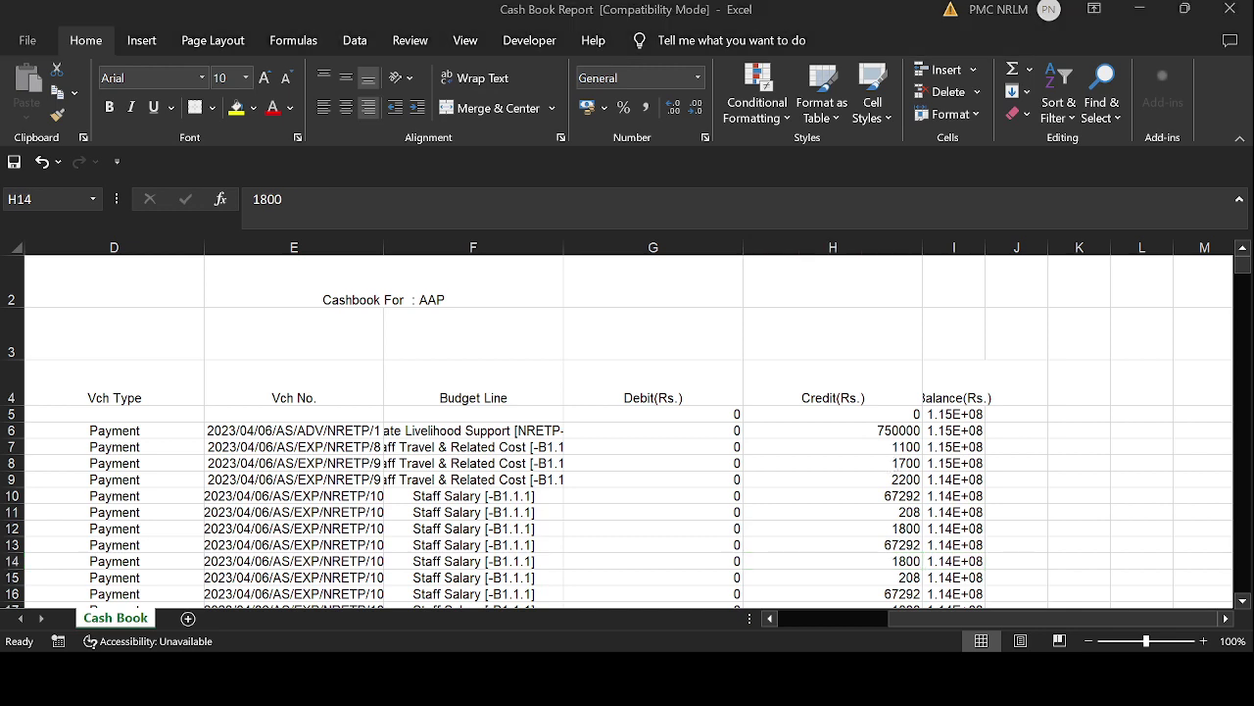